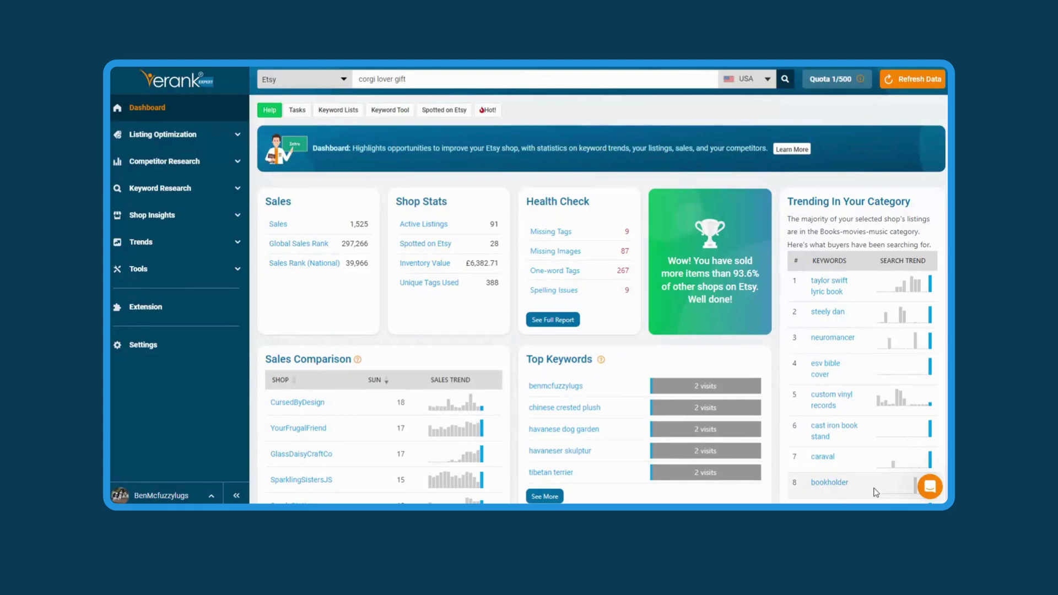
Step: Start a new support chat message to the eRank team that says 'Hi'
{"action": "left_click", "coordinate": [929, 486]}
{"action": "left_click", "coordinate": [830, 318]}
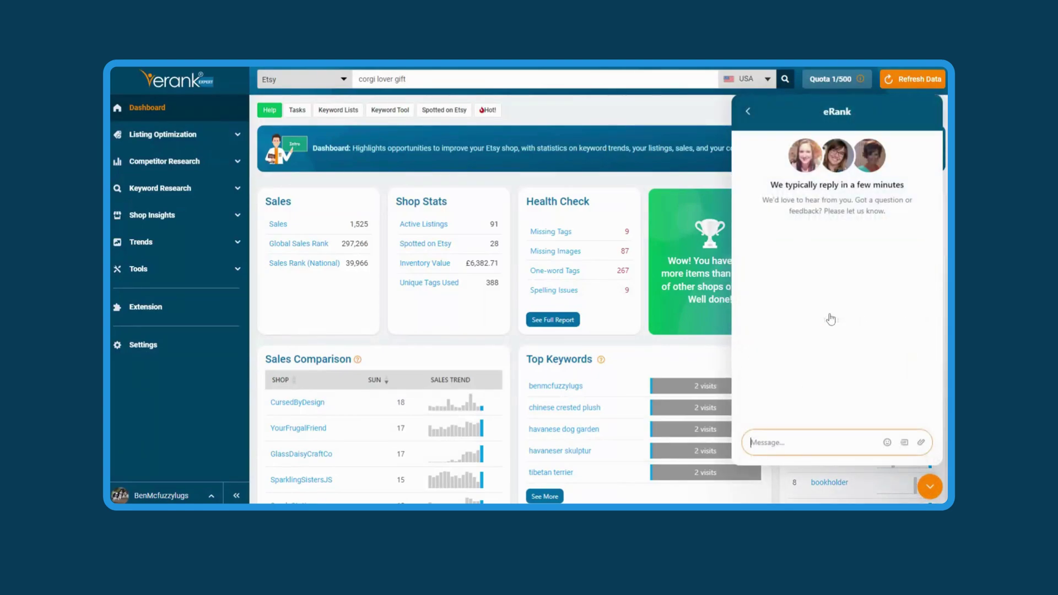
{"action": "type", "text": "Hi"}
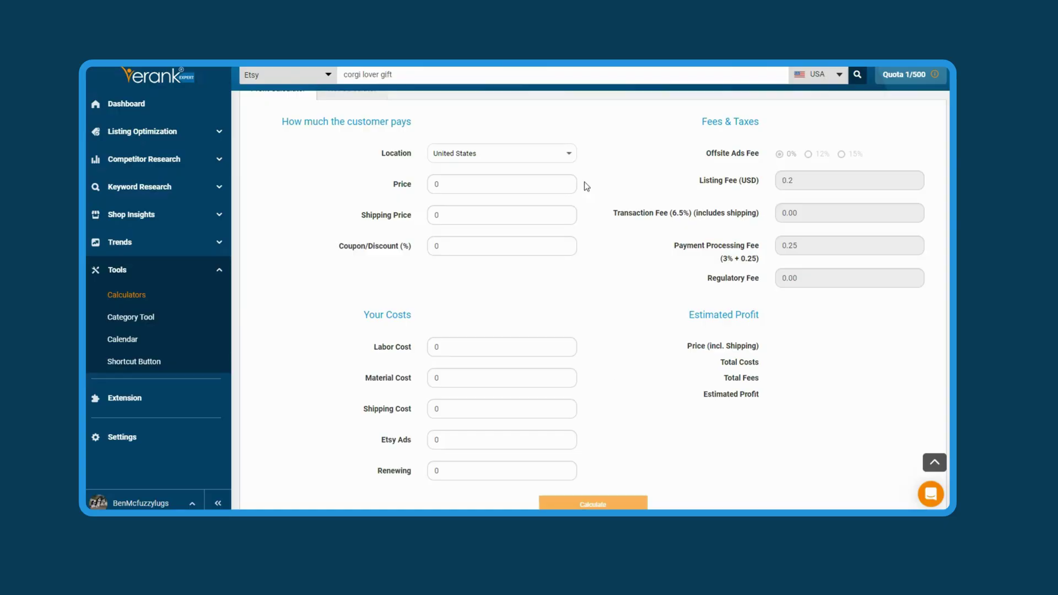
Step: Open the profit calculator's customer Location dropdown and scroll through its country list
{"action": "left_click", "coordinate": [570, 156]}
{"action": "left_click_drag", "start_coordinate": [591, 333], "coordinate": [591, 196]}
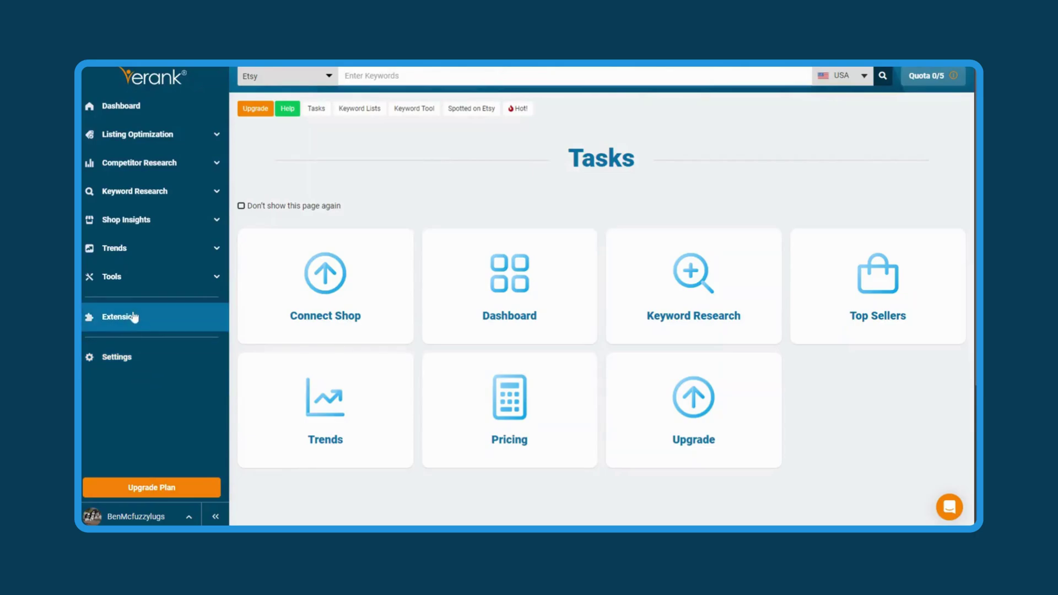
Step: Open Trend Buzz under Trends and scroll through the 30-day top keywords table
{"action": "left_click", "coordinate": [134, 258]}
{"action": "left_click", "coordinate": [138, 276]}
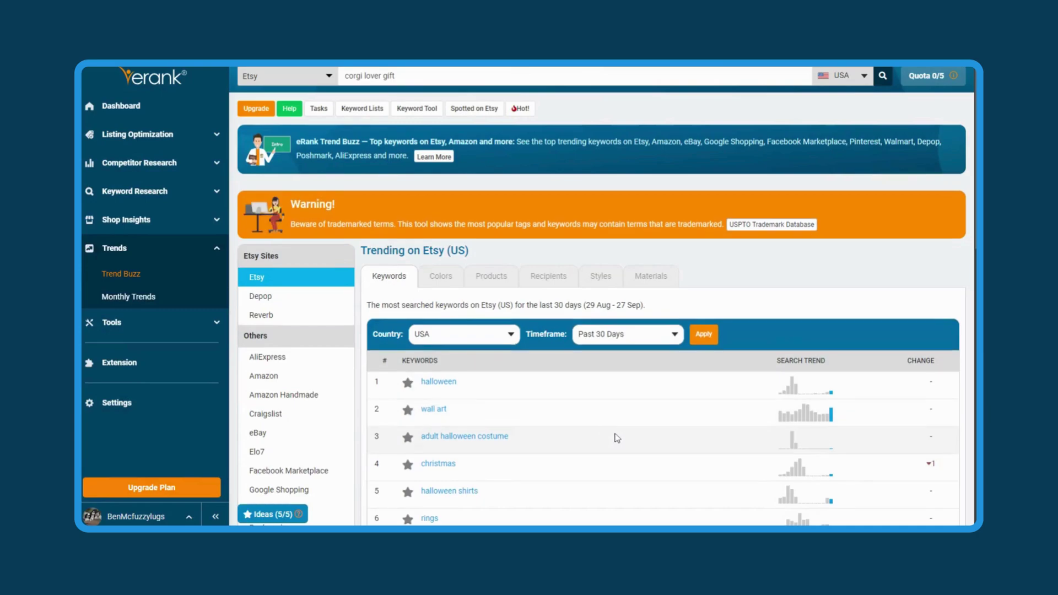
{"action": "scroll", "coordinate": [617, 403], "scroll_direction": "down", "scroll_amount": 4}
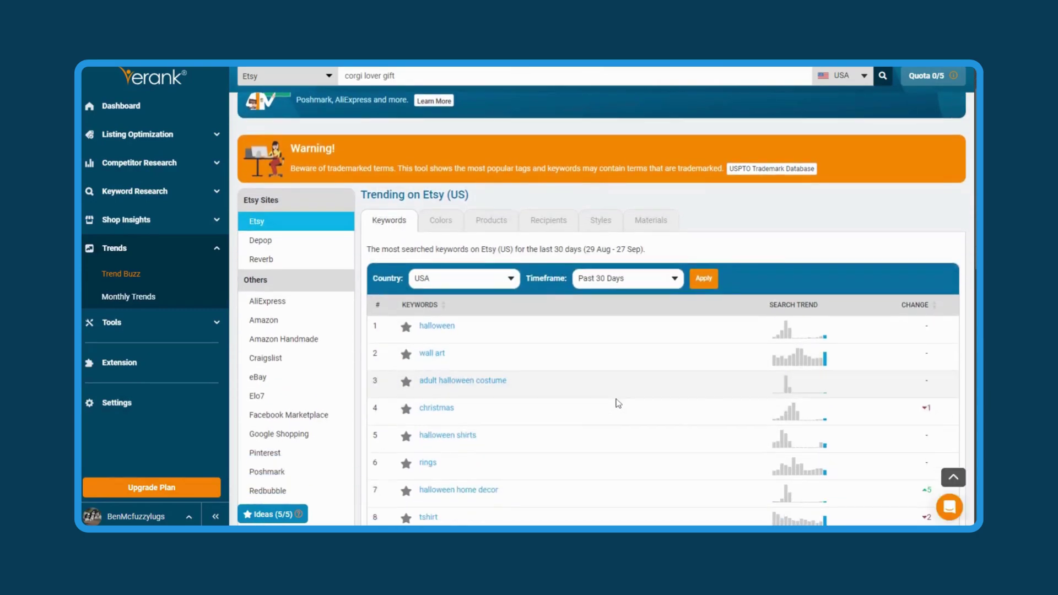
{"action": "scroll", "coordinate": [617, 403], "scroll_direction": "up", "scroll_amount": 1}
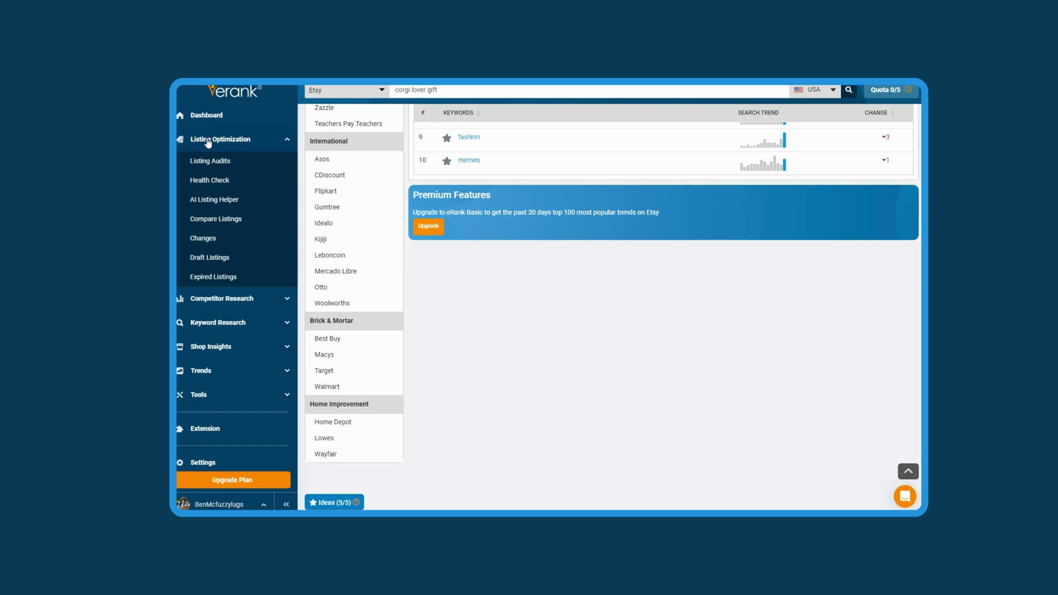
Step: Open the Health Check report and move the Spelling Issues column to the first position
{"action": "left_click", "coordinate": [207, 182]}
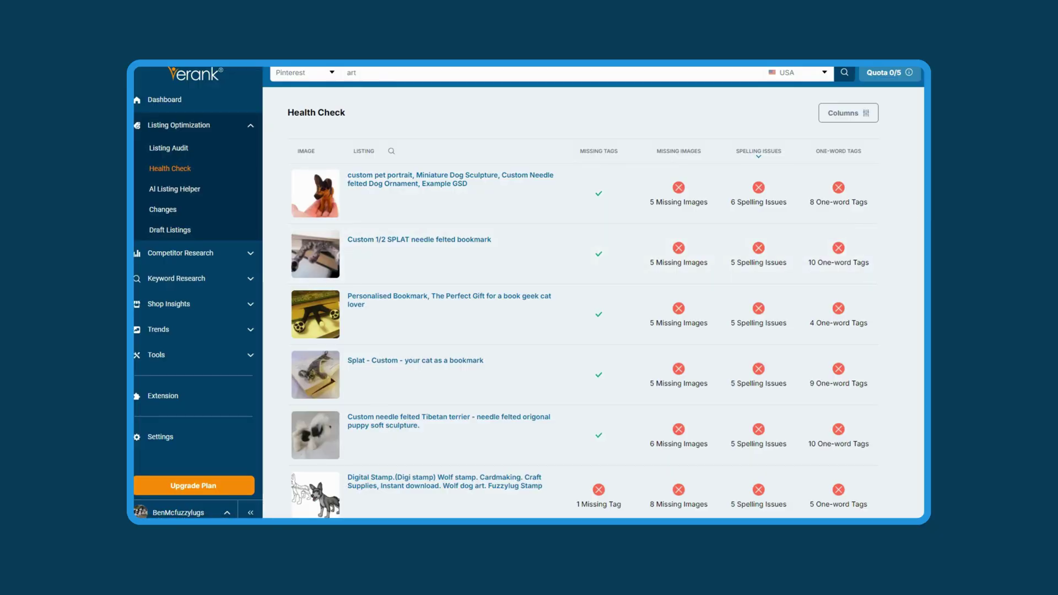
{"action": "left_click", "coordinate": [867, 113]}
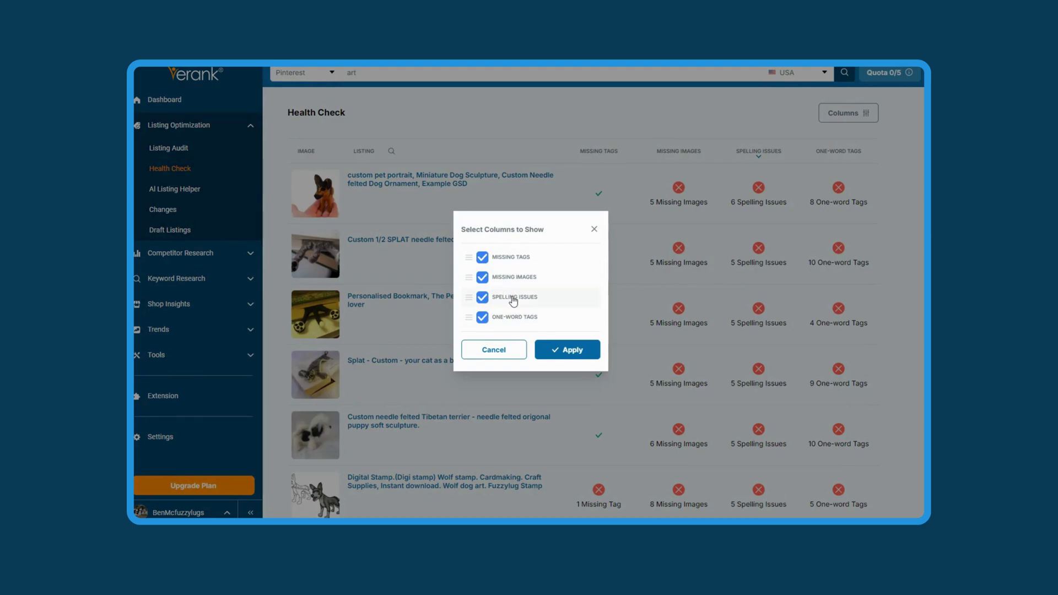
{"action": "left_click_drag", "start_coordinate": [510, 298], "coordinate": [517, 282]}
{"action": "left_click", "coordinate": [482, 298]}
{"action": "left_click", "coordinate": [481, 298]}
{"action": "left_click_drag", "start_coordinate": [469, 298], "coordinate": [470, 258]}
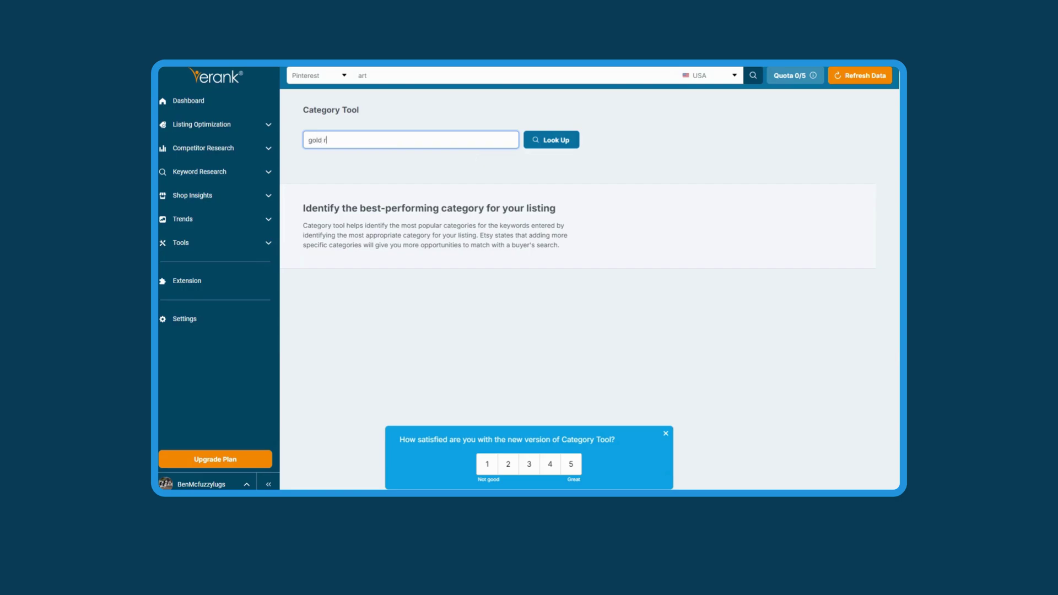
Step: Look up popular categories for 'gold ring' and scroll through the results
{"action": "left_click", "coordinate": [555, 140]}
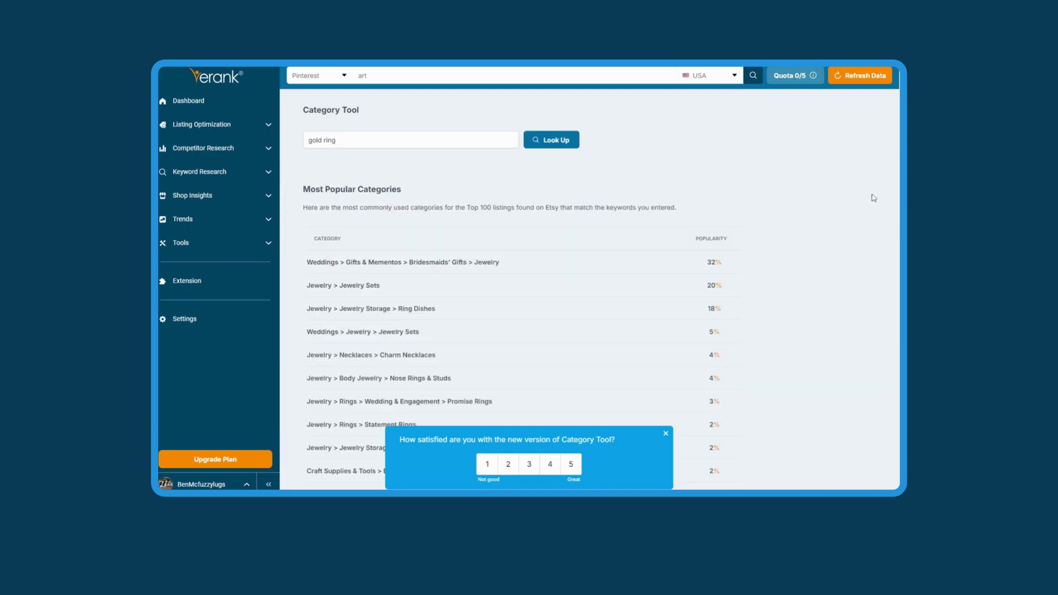
{"action": "scroll", "coordinate": [898, 216], "scroll_direction": "down", "scroll_amount": 3}
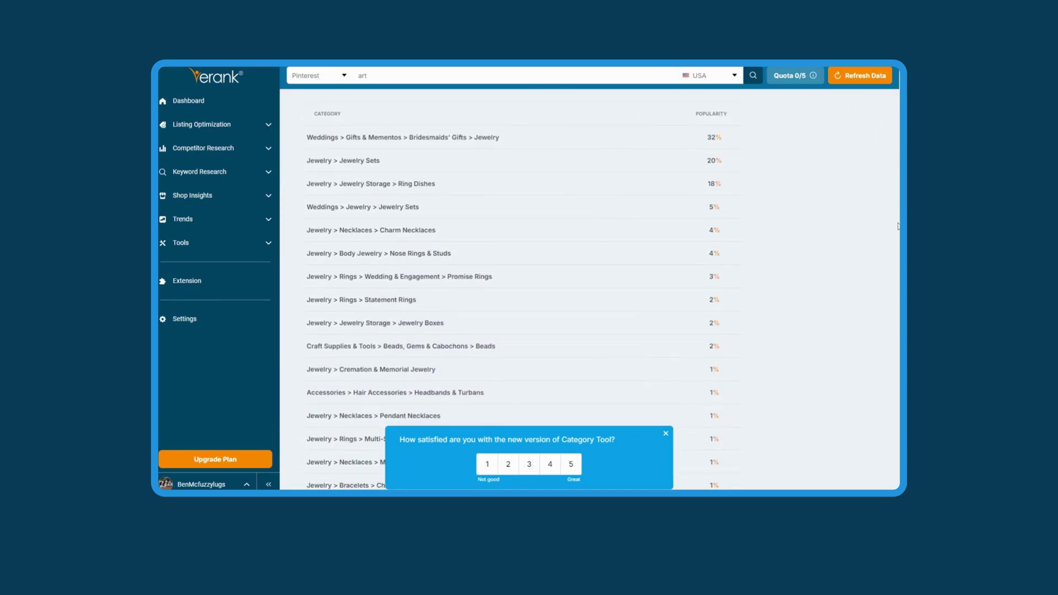
{"action": "scroll", "coordinate": [895, 164], "scroll_direction": "up", "scroll_amount": 3}
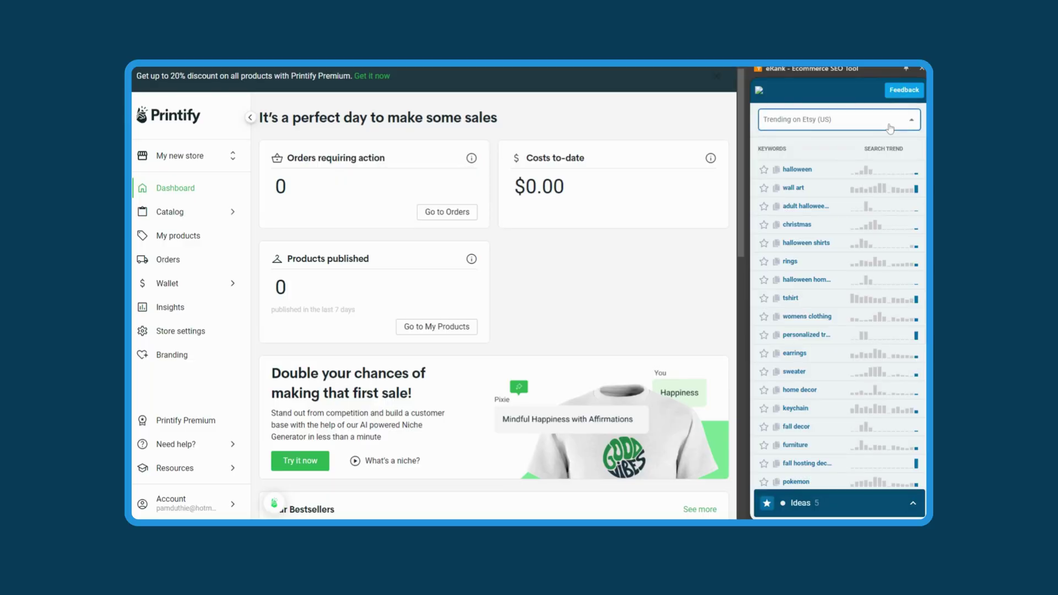
Step: Change the extension panel's trending keywords source from Etsy (US) to Amazon (US)
{"action": "left_click", "coordinate": [837, 120]}
{"action": "left_click", "coordinate": [836, 148]}
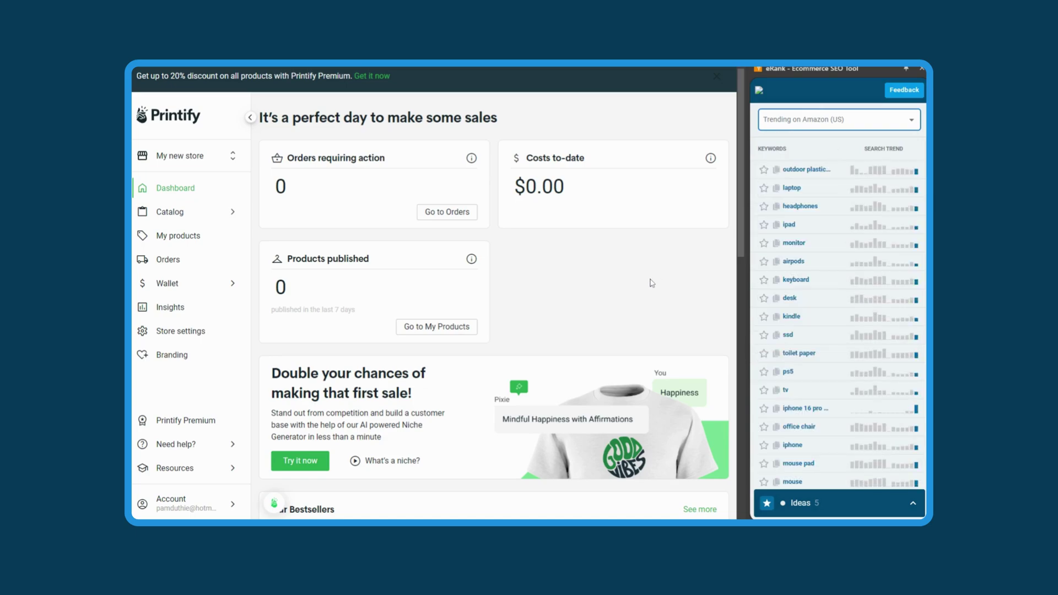
{"action": "left_click", "coordinate": [837, 120]}
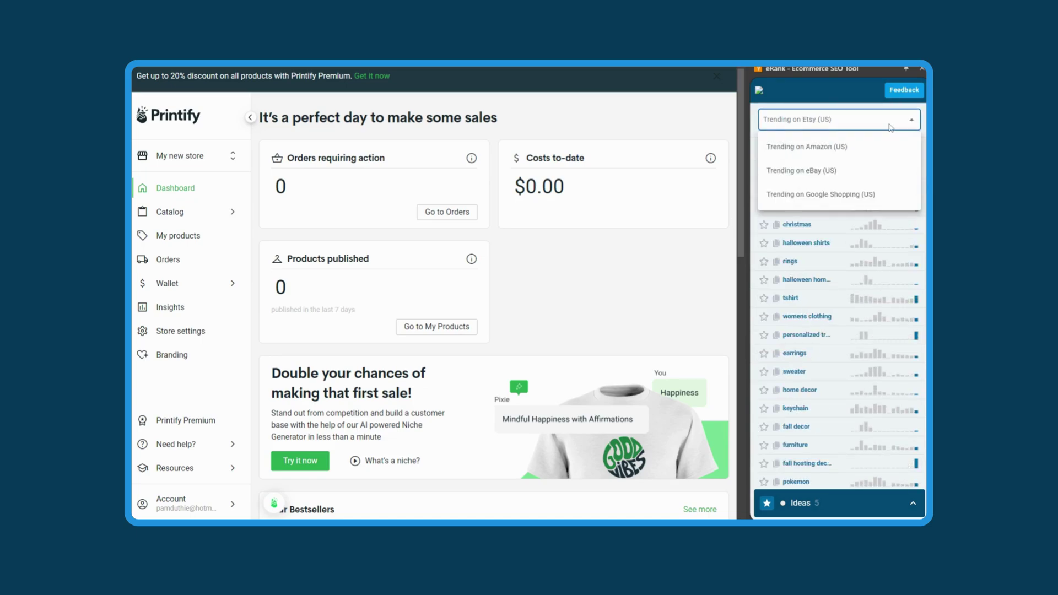
{"action": "left_click", "coordinate": [835, 153]}
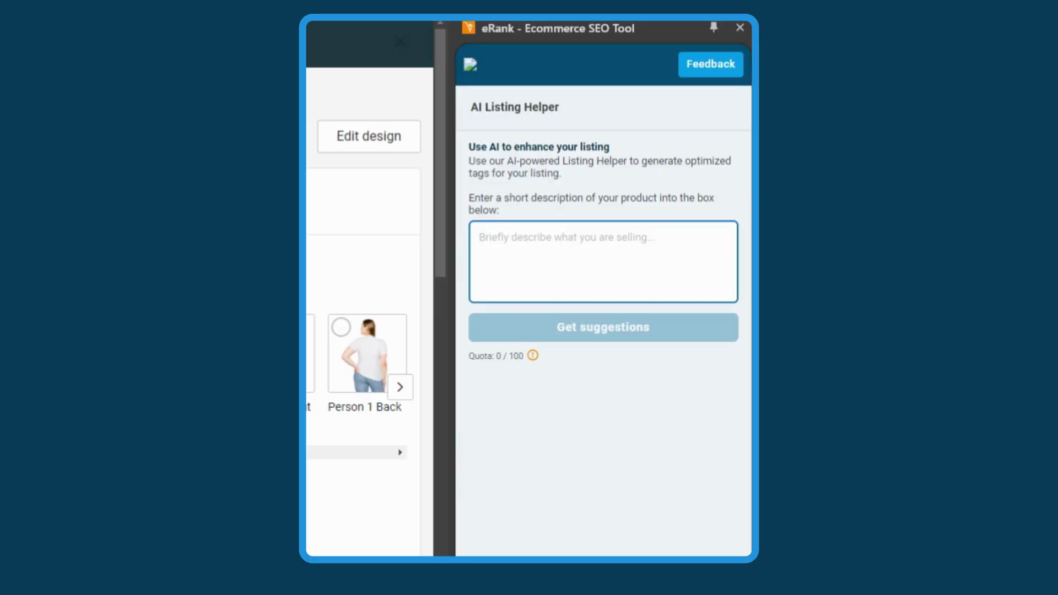
Step: Enter the description 'heart tee shirt' in AI Listing Helper and request tag ideas
{"action": "type", "text": "hear"}
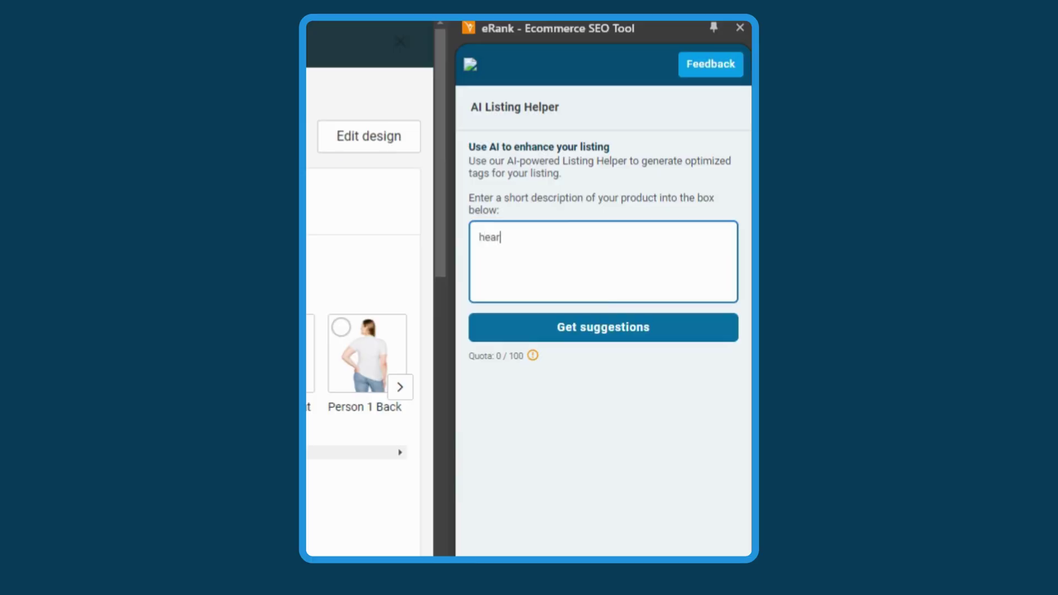
{"action": "type", "text": "t tee shirt"}
{"action": "left_click", "coordinate": [642, 335]}
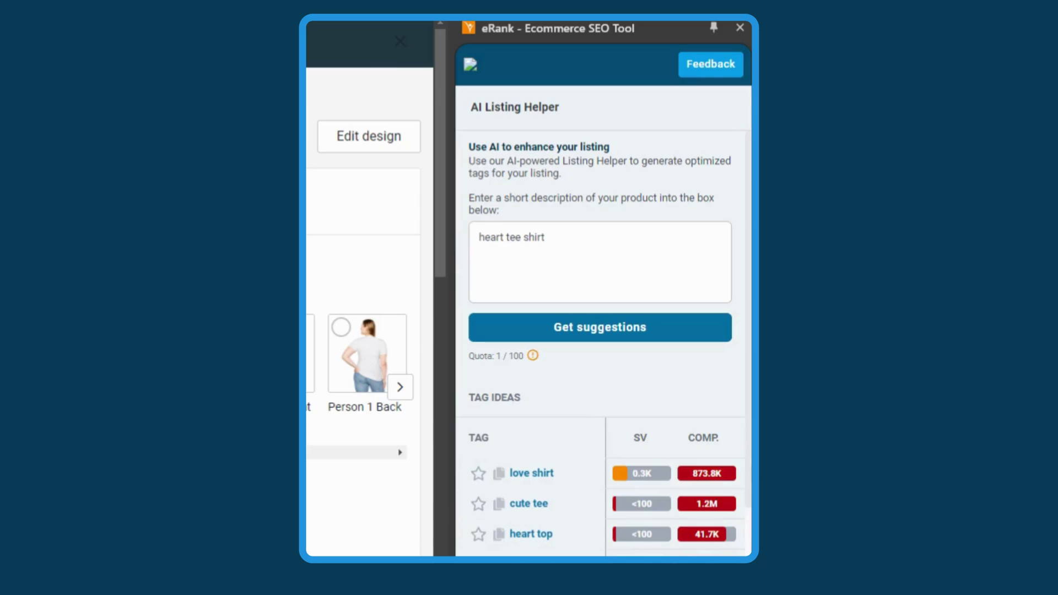
{"action": "left_click_drag", "start_coordinate": [448, 521], "coordinate": [308, 517]}
{"action": "scroll", "coordinate": [499, 495], "scroll_direction": "down", "scroll_amount": 5}
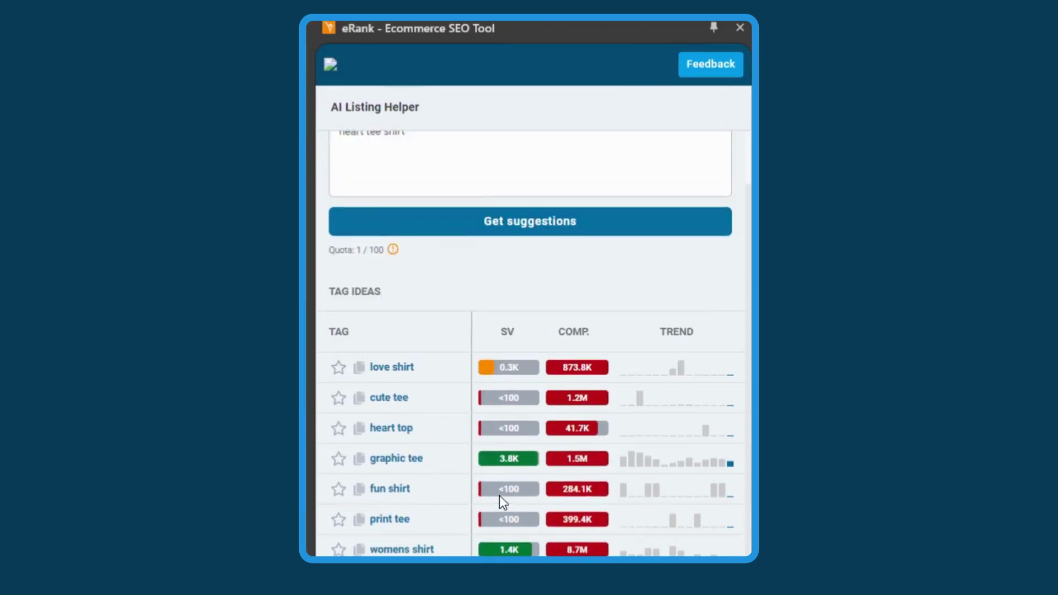
{"action": "scroll", "coordinate": [499, 495], "scroll_direction": "up", "scroll_amount": 5}
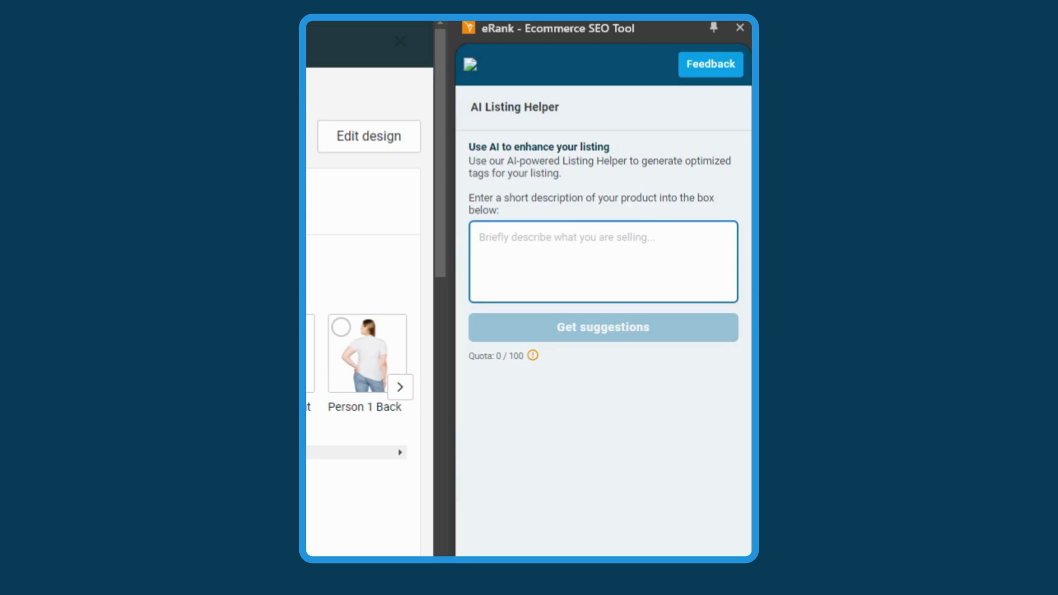
{"action": "type", "text": "hea"}
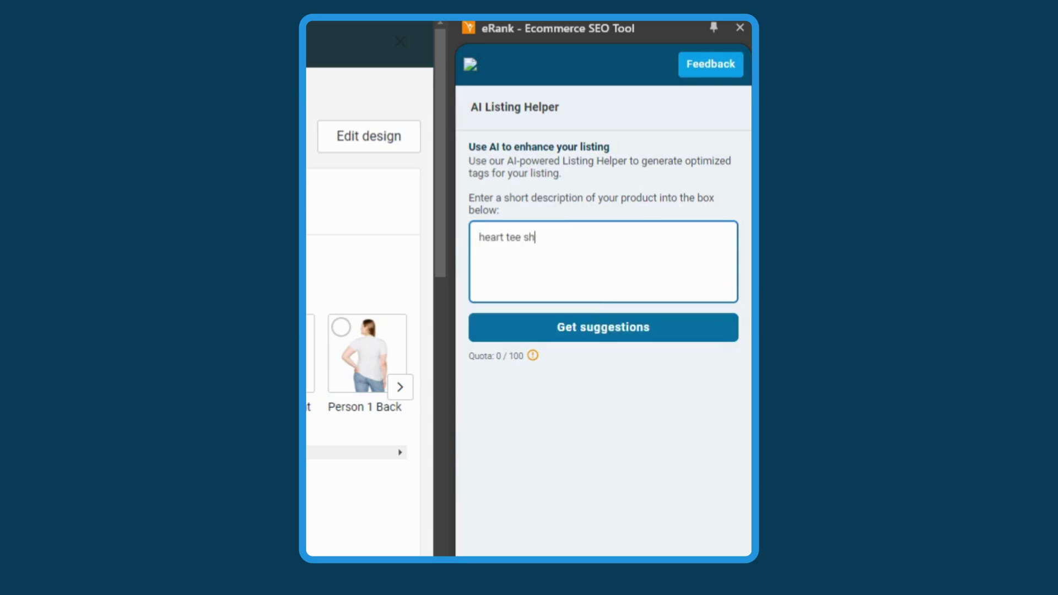
{"action": "left_click", "coordinate": [647, 339]}
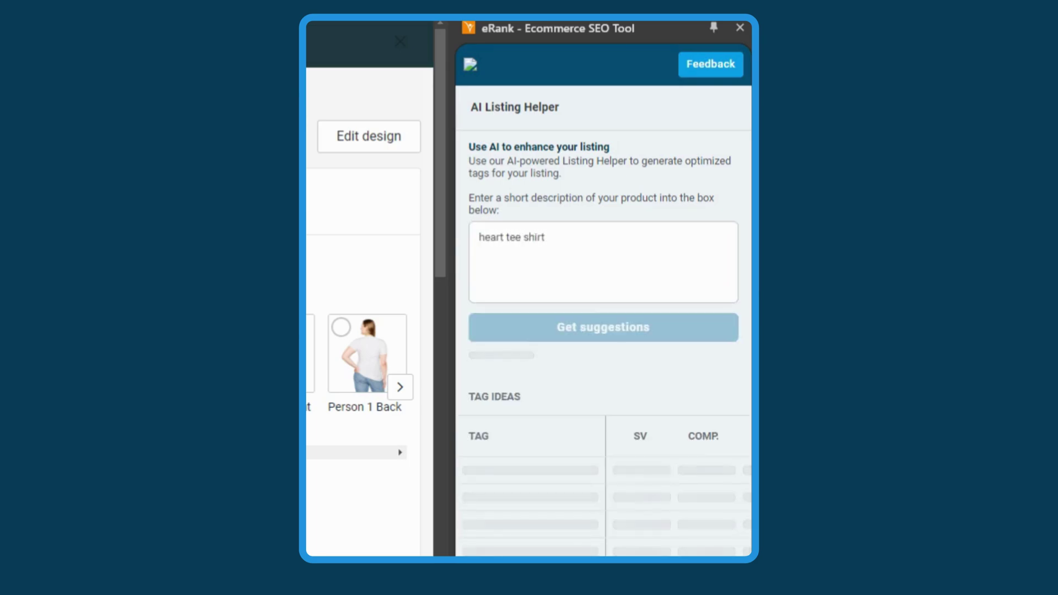